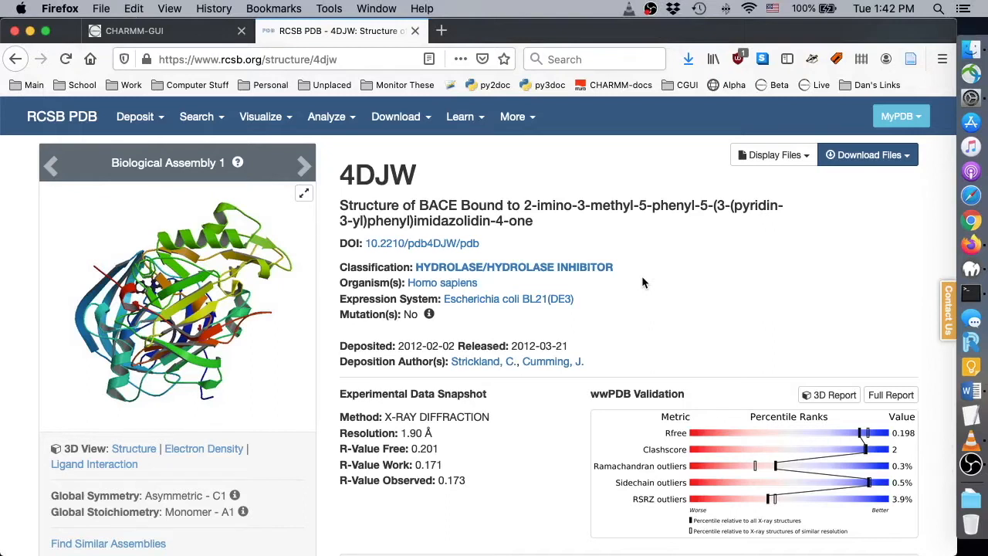
# - Check the small-molecule ligands of the 4DJW entry and open CHARMM-GUI's Relative Ligand Binder from the Free Energy Calculator modules
pyautogui.scroll(-15, 640, 283)
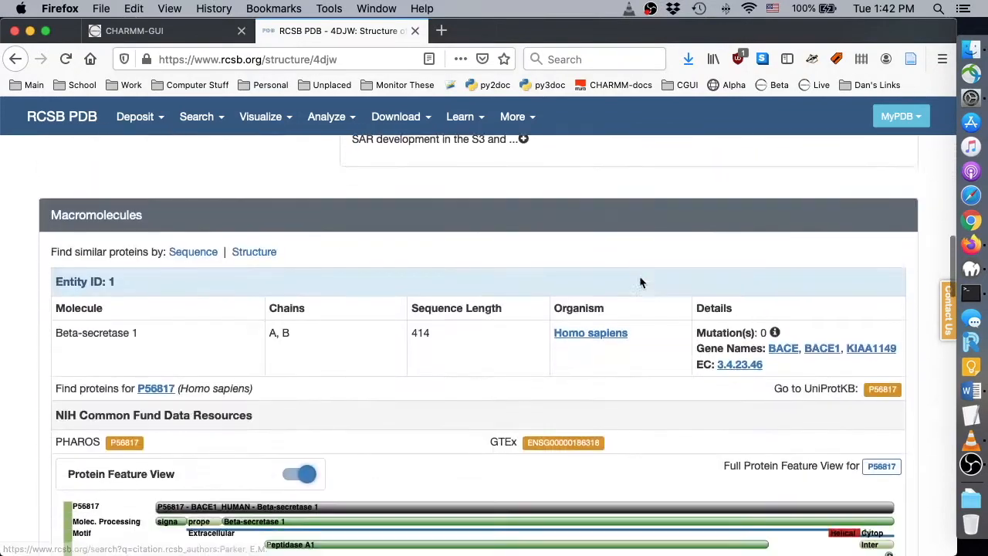
pyautogui.scroll(-8, 360, 263)
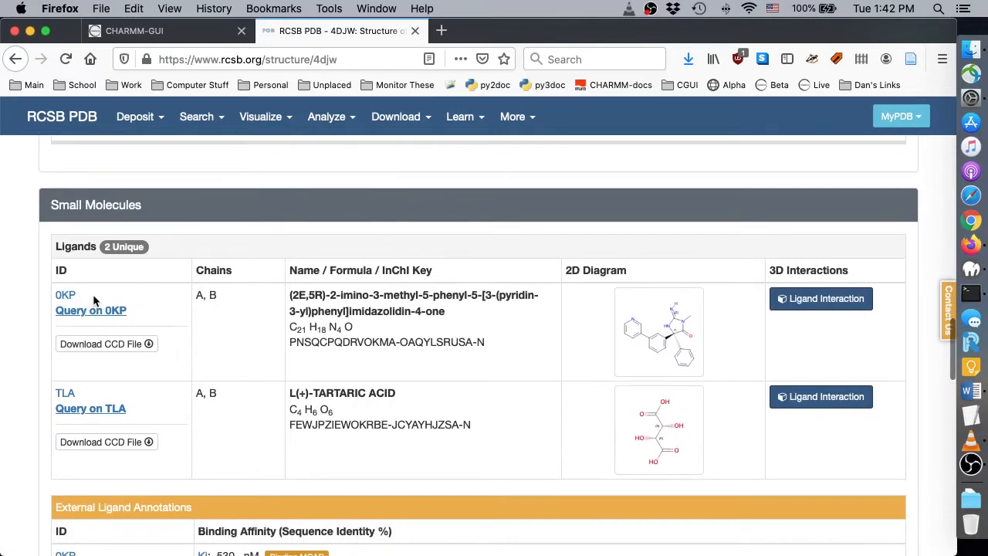
pyautogui.click(147, 32)
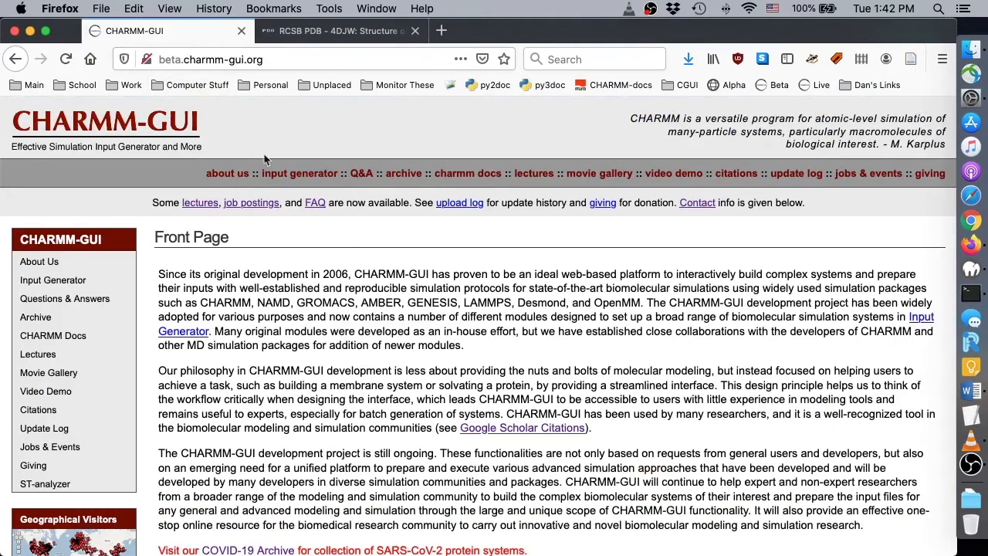
pyautogui.click(286, 173)
pyautogui.scroll(-5, 277, 238)
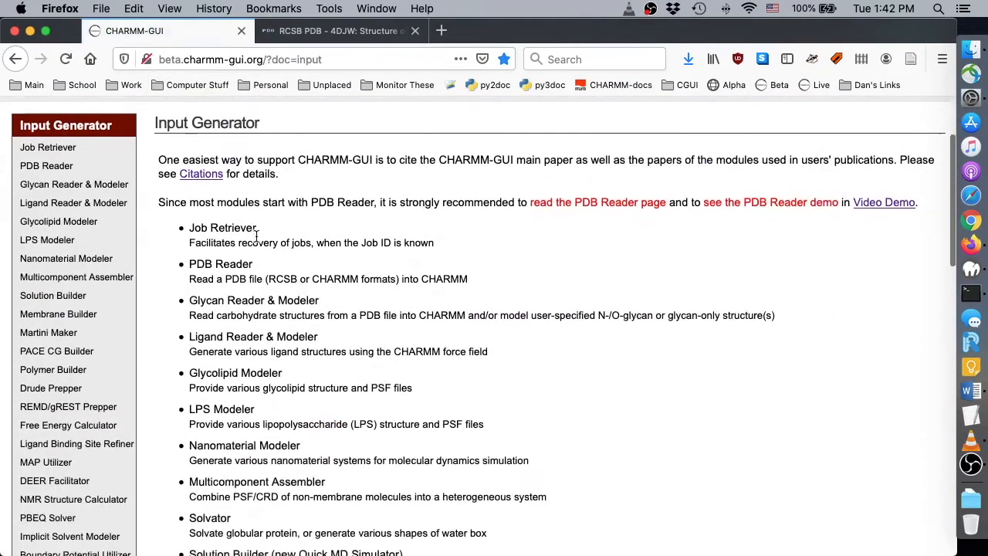
pyautogui.moveTo(124, 297)
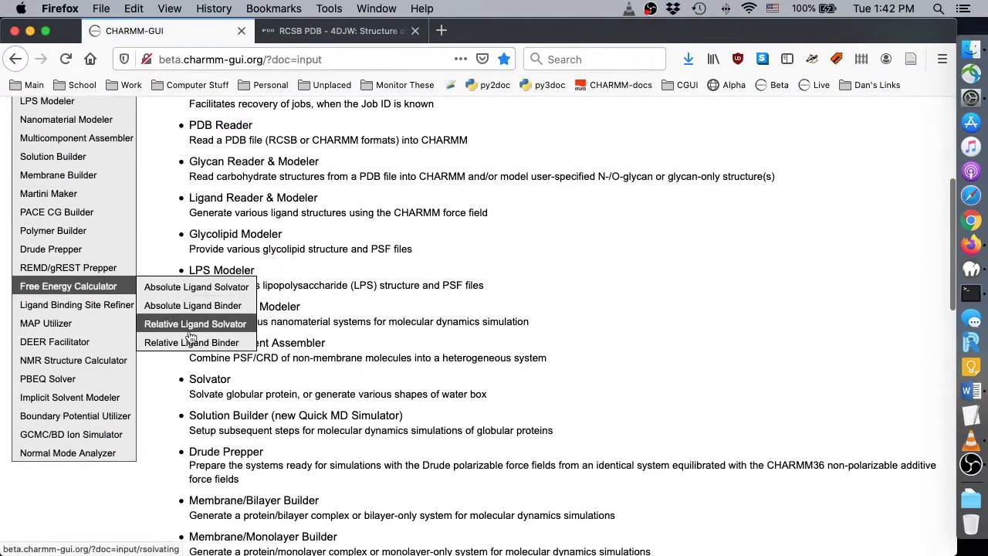
pyautogui.click(197, 344)
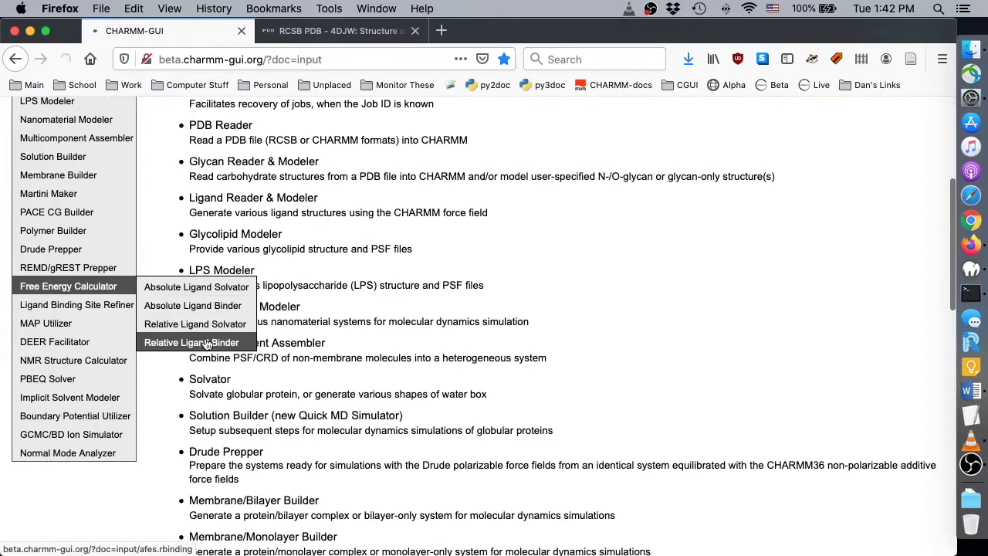
# - Keep the Solution system type, enter PDB ID 4DJW with RCSB as the source, and continue to model/chain selection
pyautogui.scroll(-8, 298, 461)
pyautogui.click(301, 456)
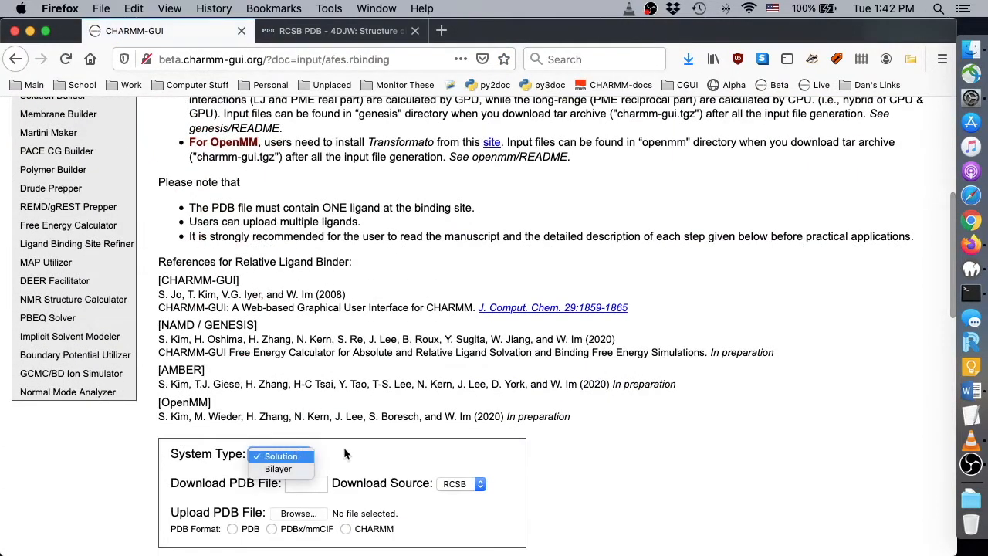
pyautogui.click(344, 449)
pyautogui.click(312, 482)
pyautogui.write('4DJW')
pyautogui.scroll(-4, 715, 411)
pyautogui.click(896, 452)
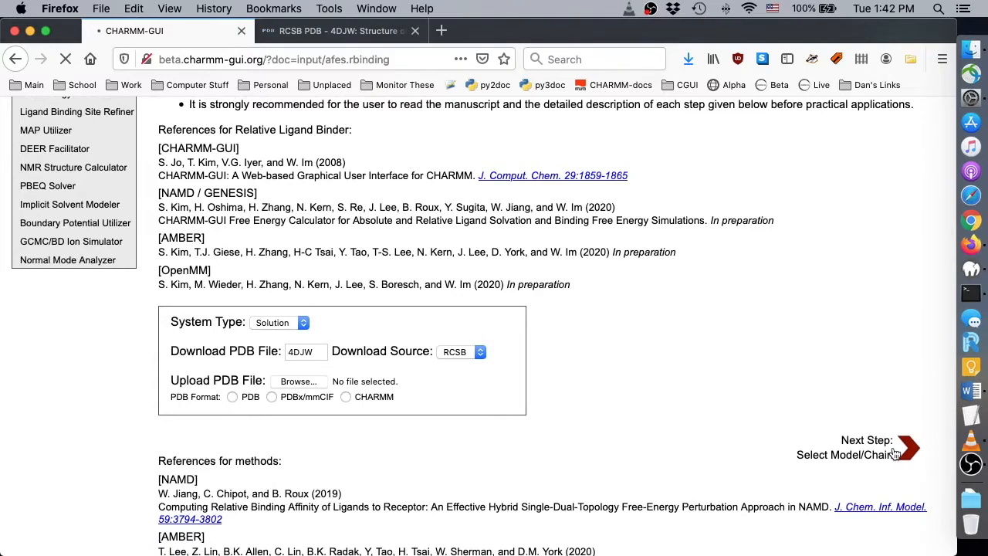
# - Deselect protein chain B and hetero chains D to G, leaving only PROA and HETA, and continue to PDB manipulation
pyautogui.scroll(-5, 673, 313)
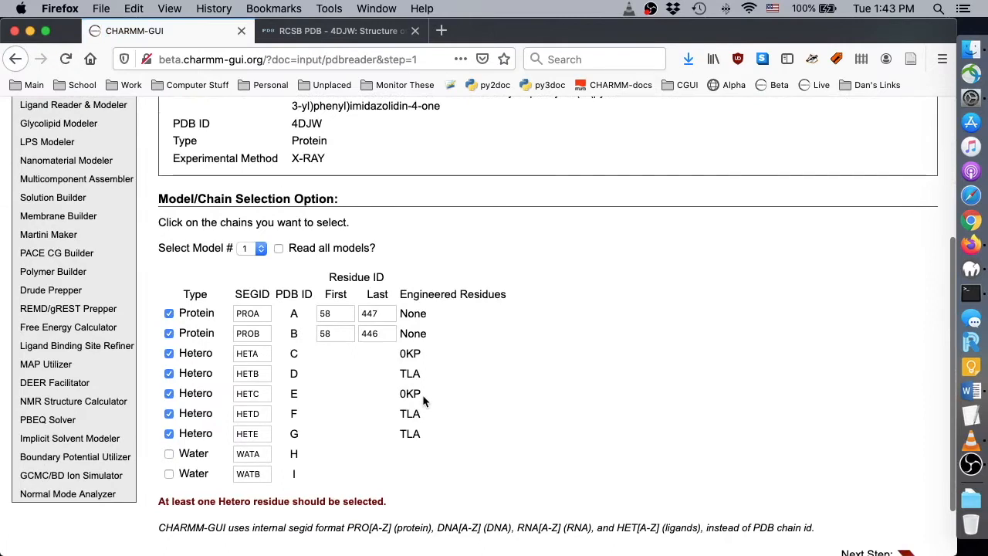
pyautogui.click(169, 374)
pyautogui.click(169, 393)
pyautogui.click(169, 414)
pyautogui.click(169, 434)
pyautogui.click(170, 333)
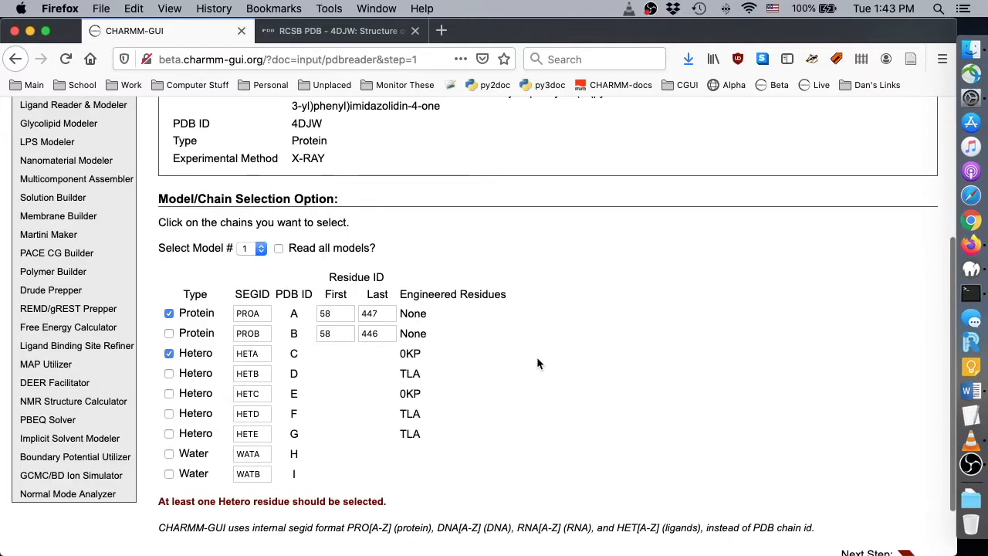
pyautogui.scroll(-2, 533, 358)
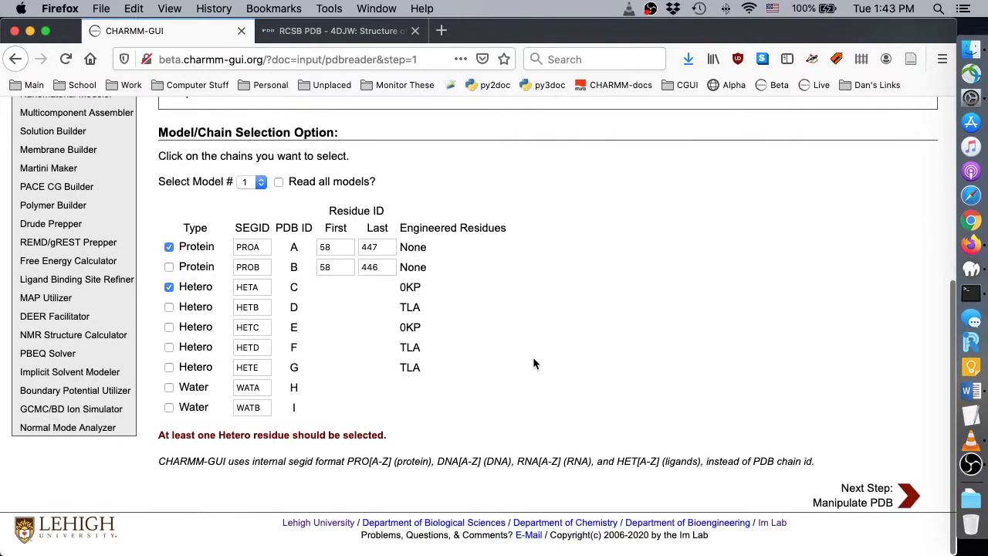
pyautogui.click(908, 494)
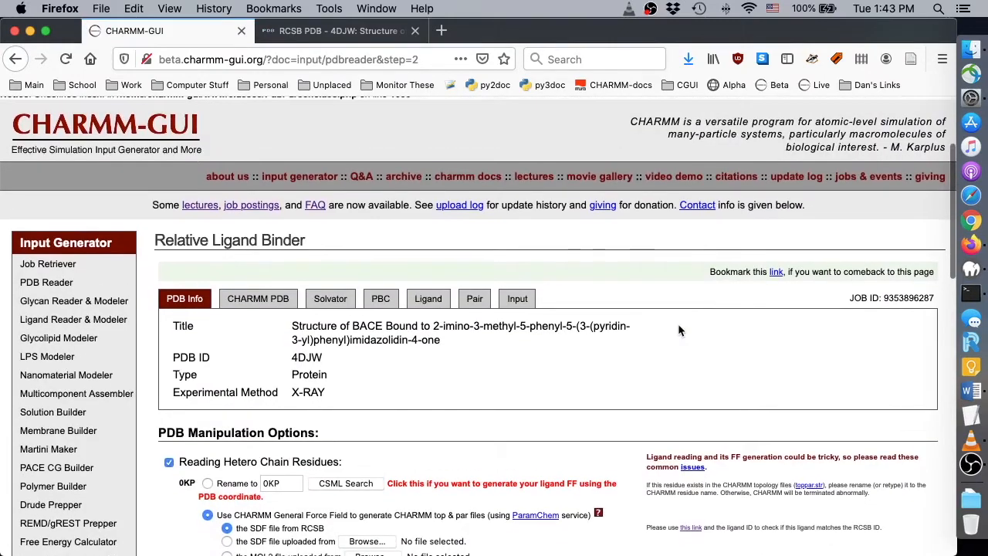
# - Accept the default PDB manipulation options, using the CHARMM General Force Field with the RCSB SDF file for ligand 0KP, and continue
pyautogui.scroll(-20, 679, 326)
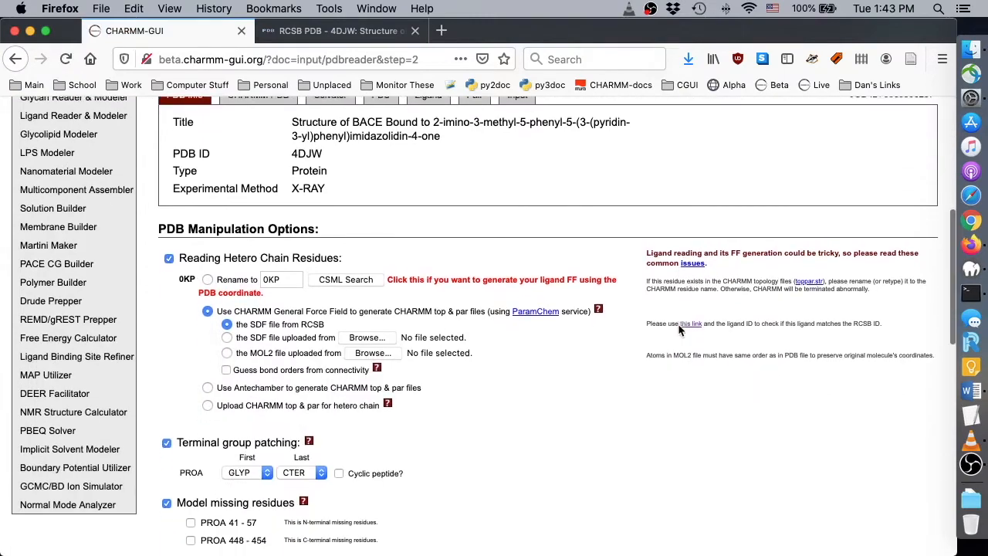
pyautogui.scroll(-2, 678, 331)
pyautogui.click(908, 495)
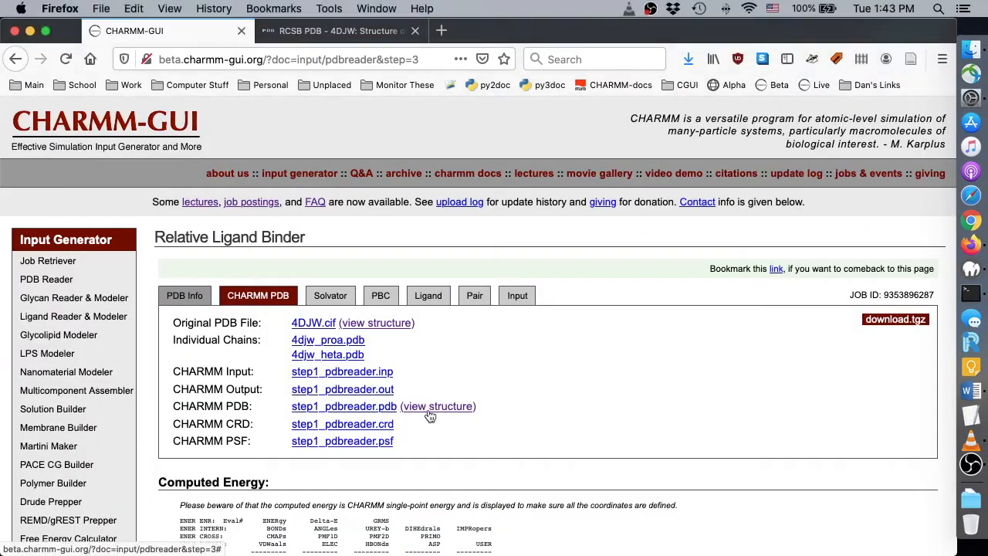
# - View the step1_pdbreader.pdb structure, rotating and enlarging it for inspection, and close the viewer
pyautogui.click(431, 410)
pyautogui.moveTo(604, 288); pyautogui.dragTo(178, 227)
pyautogui.scroll(5, 383, 340)
pyautogui.click(28, 26)
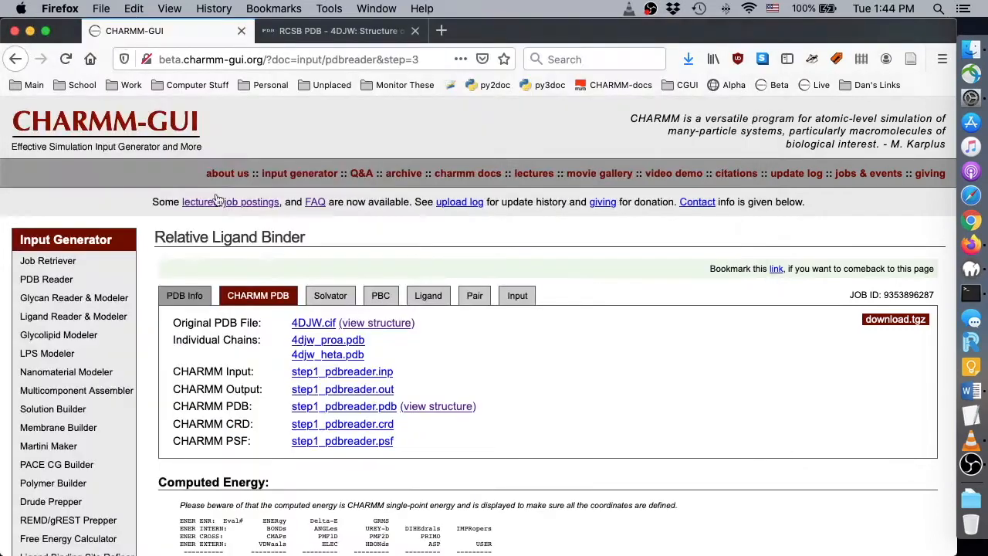
# - Check the net charge of ligand 0KP in its generated topology file 0kp_g.rtf and close the file
pyautogui.scroll(-10, 675, 336)
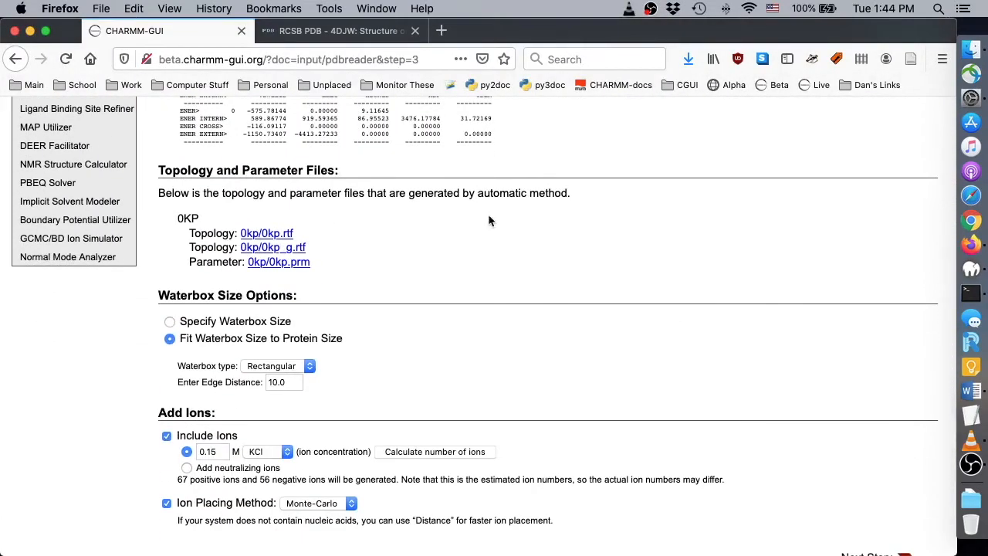
pyautogui.click(287, 249)
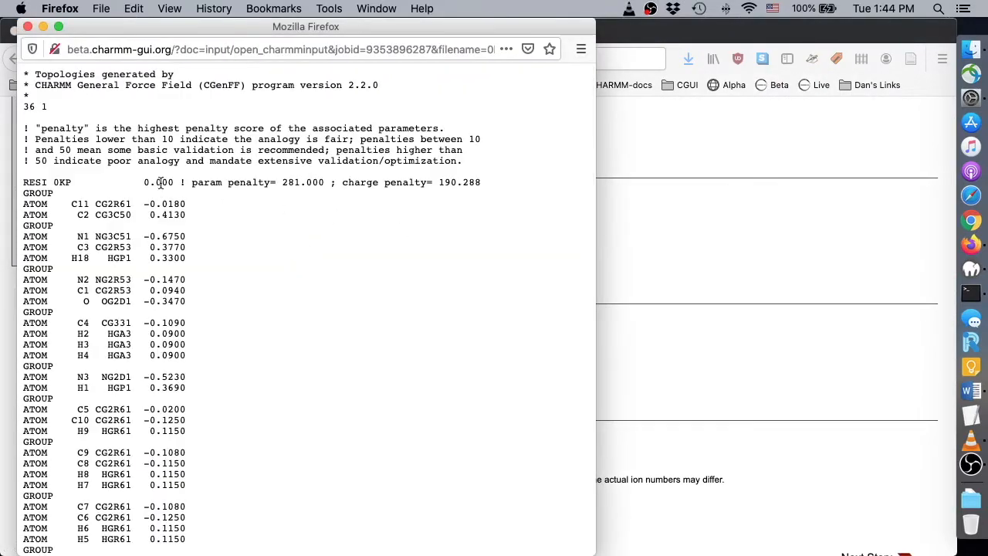
pyautogui.moveTo(144, 182); pyautogui.dragTo(184, 185)
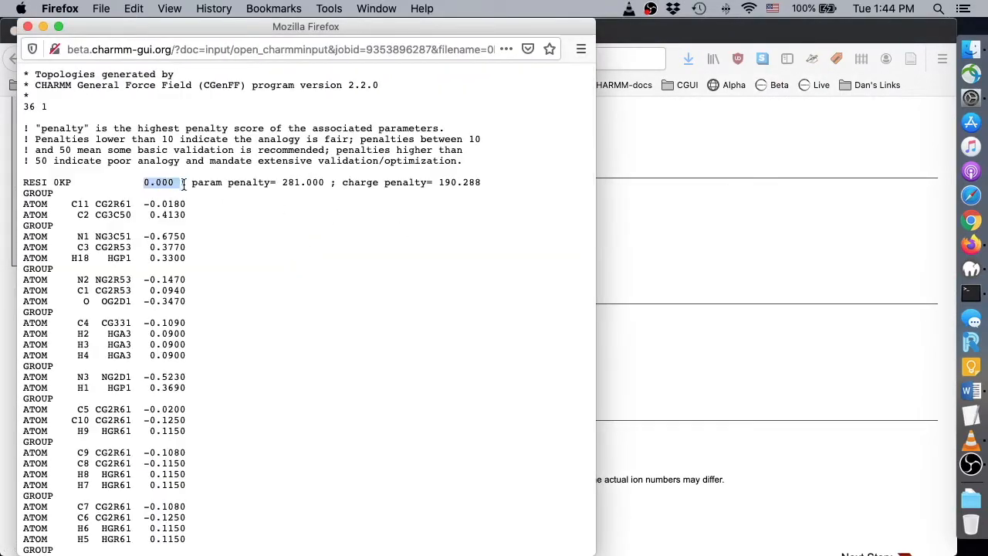
pyautogui.click(276, 220)
pyautogui.click(28, 27)
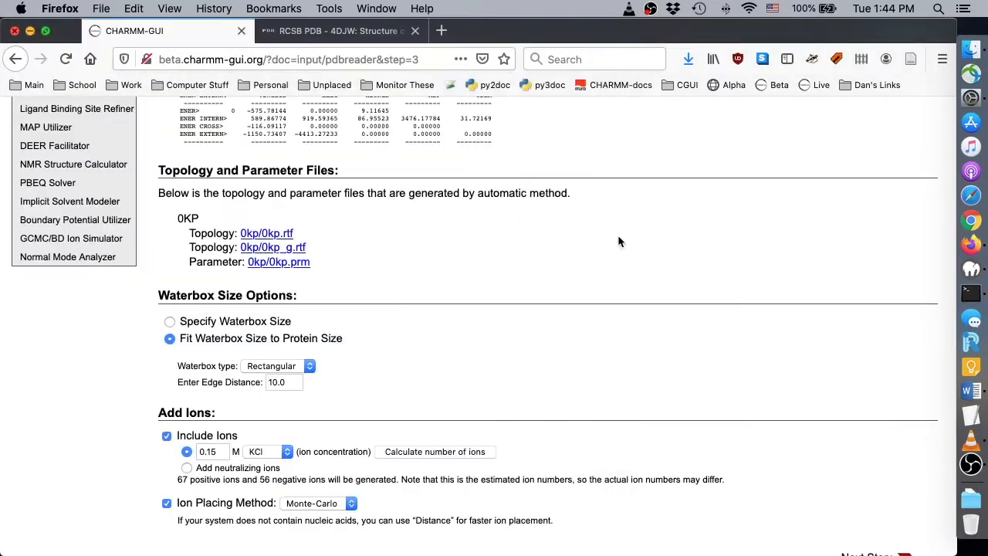
# - Solvate the molecule in the fitted rectangular waterbox with 0.15 M KCl, and set up periodic boundary conditions with automatic PME FFT grid generation
pyautogui.scroll(-3, 640, 249)
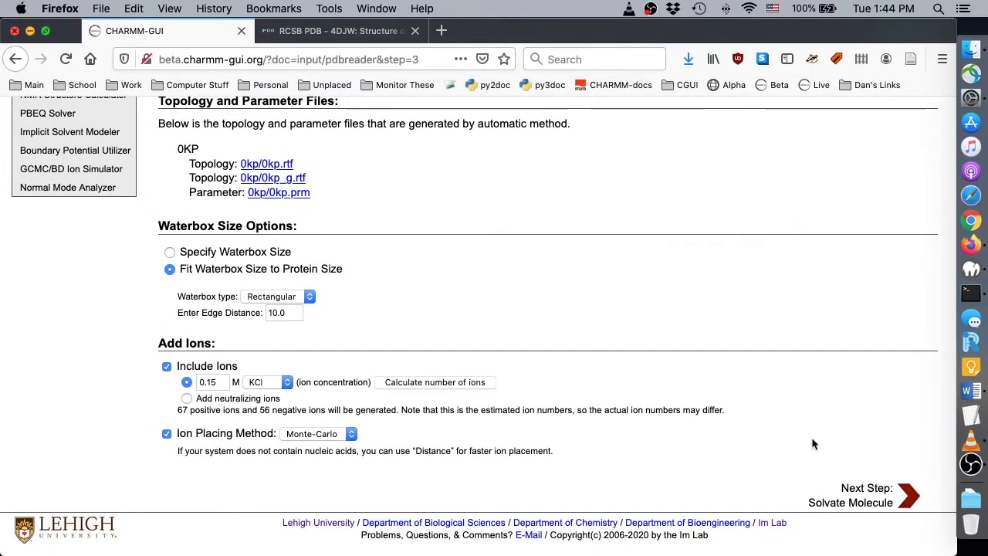
pyautogui.click(888, 495)
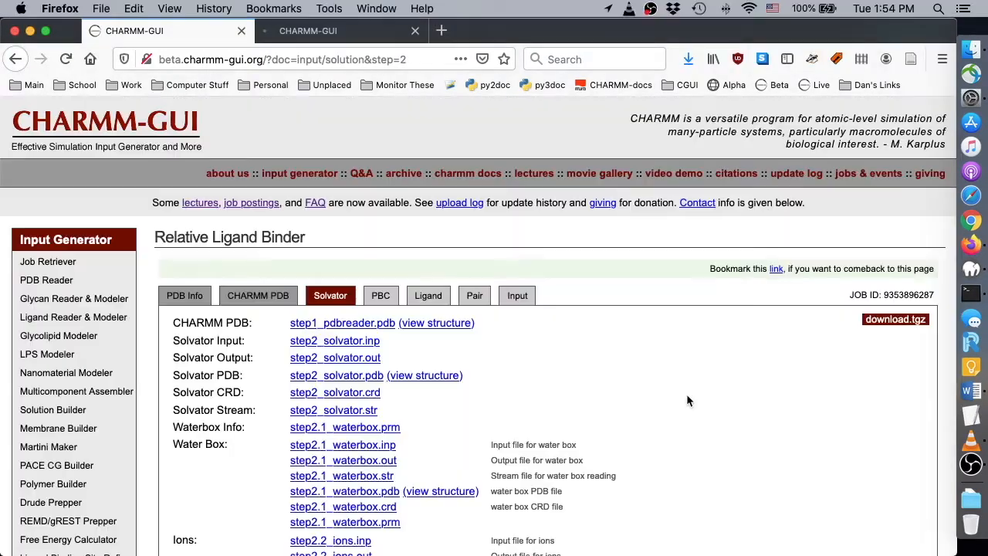
pyautogui.scroll(-10, 686, 397)
pyautogui.scroll(-3, 685, 400)
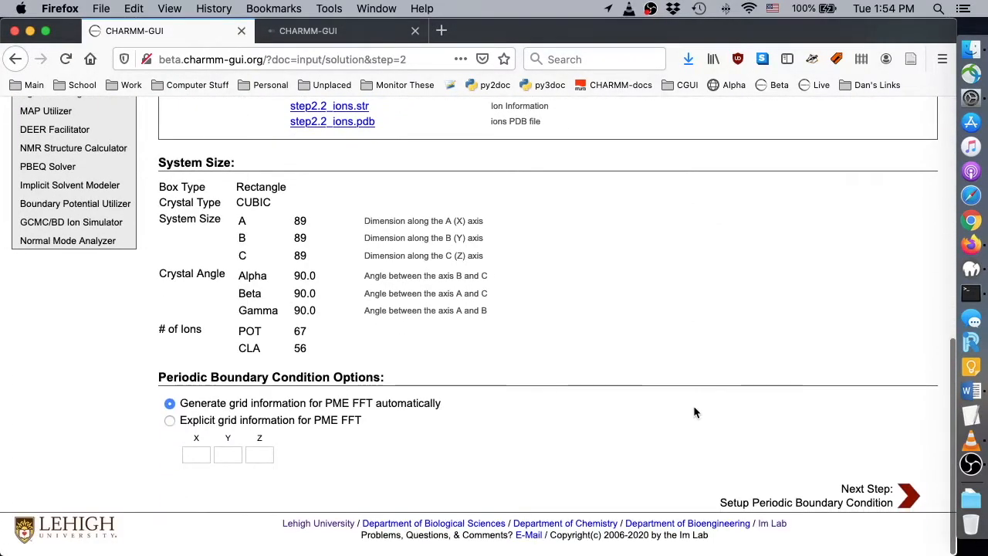
pyautogui.click(902, 499)
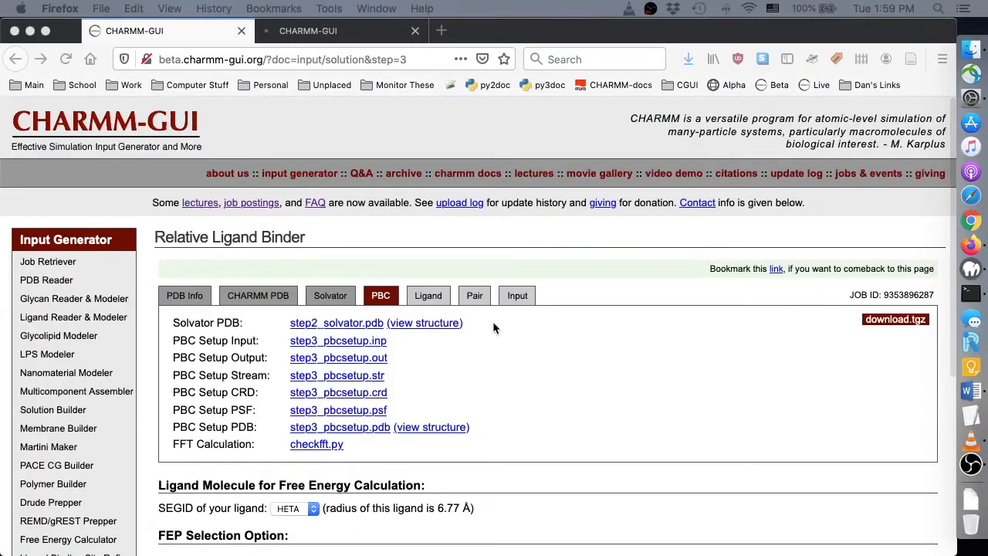
# - Keep HETA as the ligand SEGID for the FEP/TI simulation and continue to ligand upload
pyautogui.scroll(-10, 495, 328)
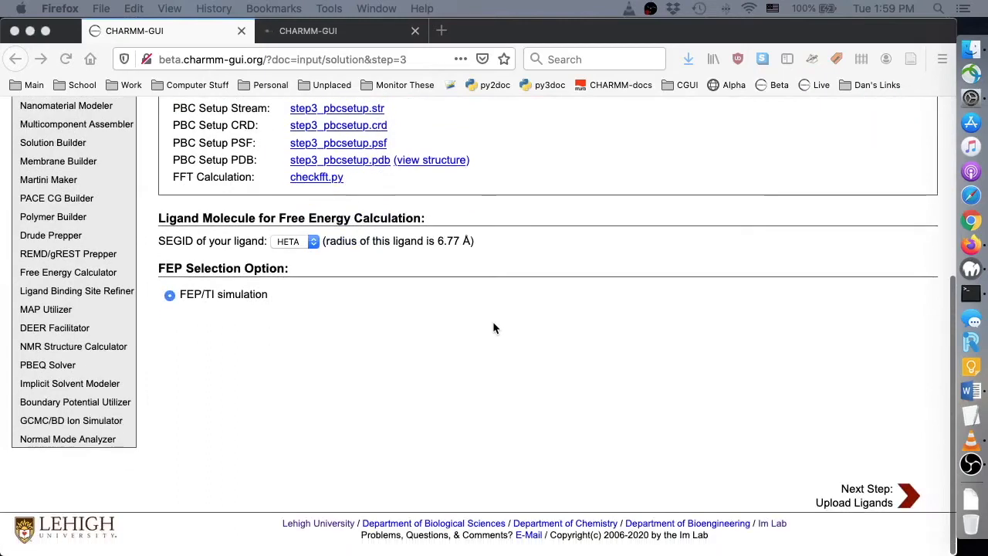
pyautogui.click(309, 241)
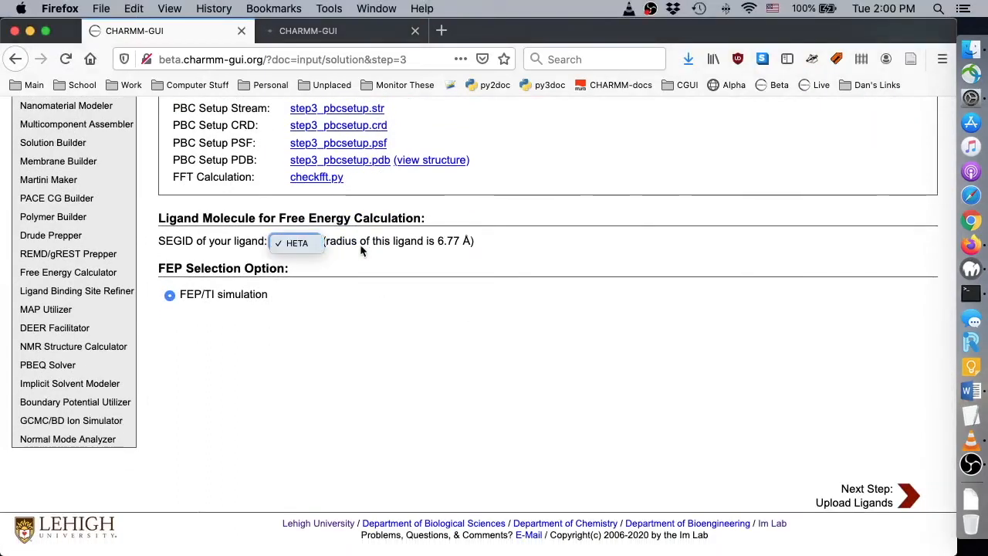
pyautogui.click(357, 251)
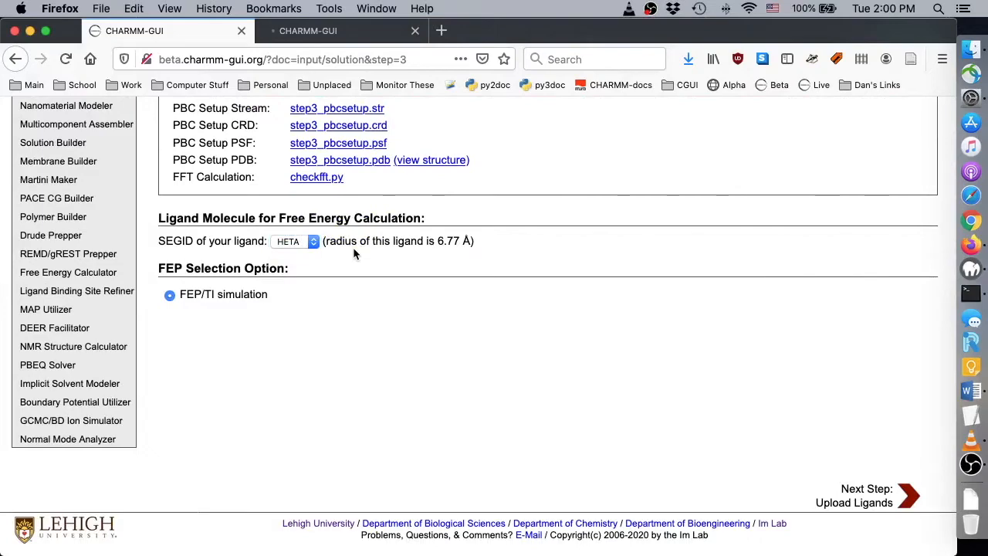
pyautogui.click(900, 501)
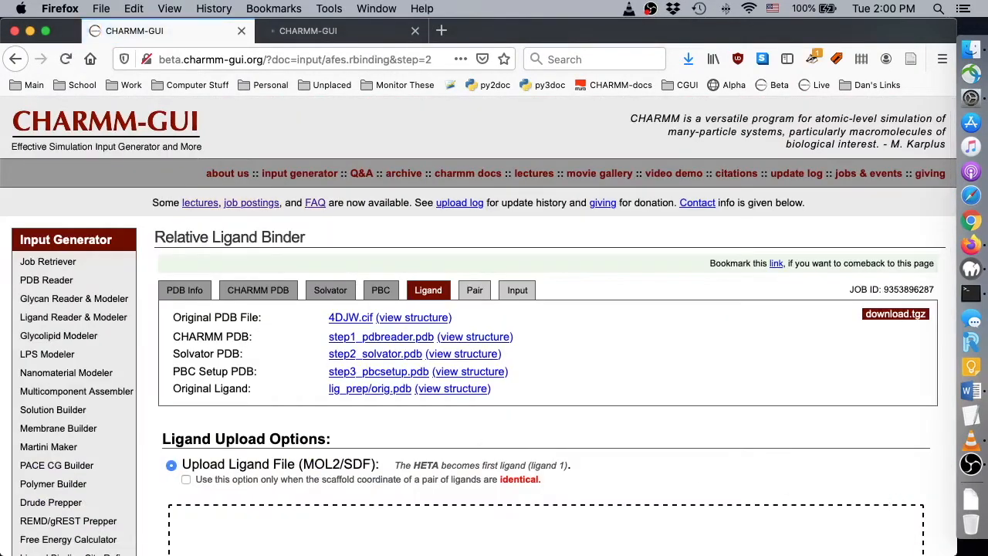
# - Add the ligand file bace_ligands.sdf to the ligand upload area
pyautogui.scroll(-5, 406, 427)
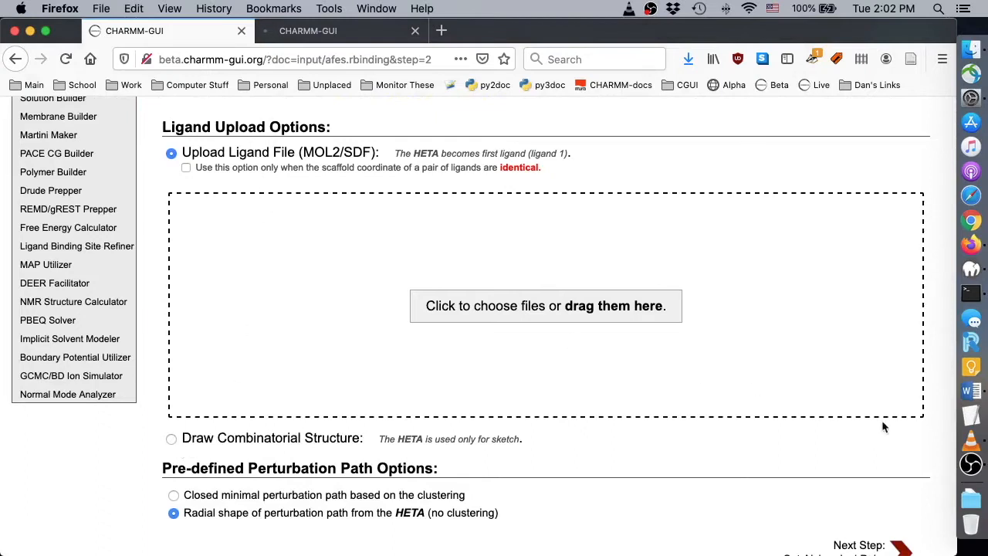
pyautogui.click(972, 498)
pyautogui.click(879, 475)
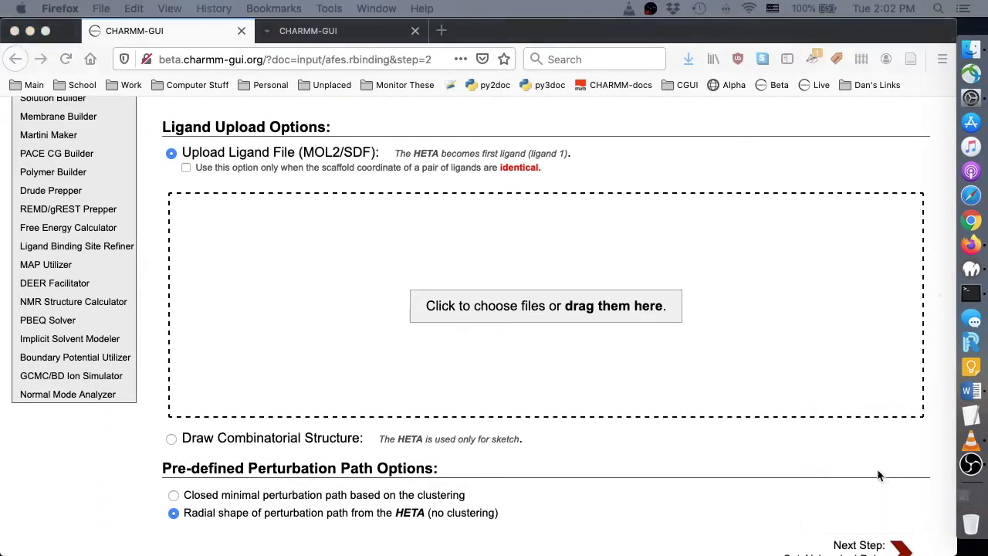
pyautogui.click(510, 120)
pyautogui.moveTo(512, 120); pyautogui.dragTo(292, 176)
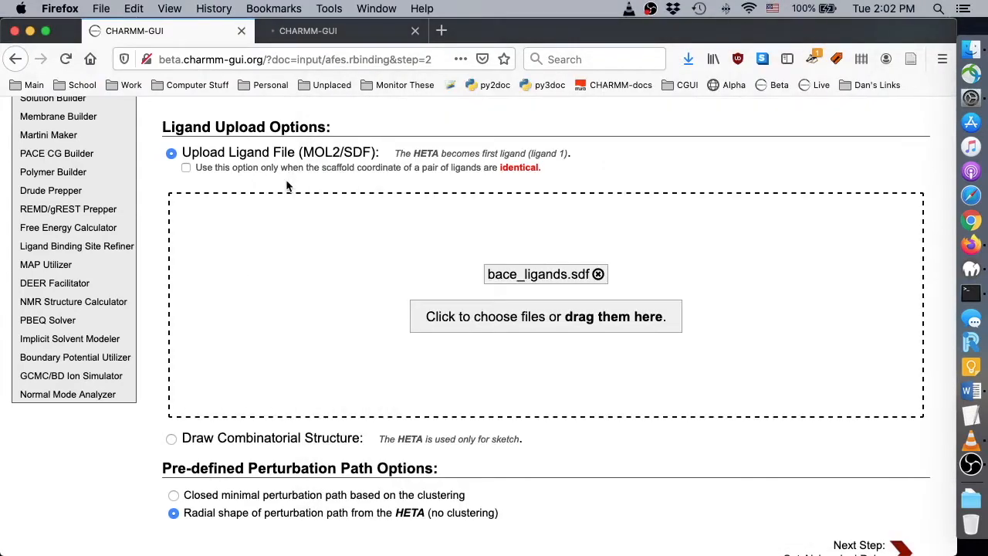
# - Choose the closed minimal perturbation path based on the clustering and continue to setting alchemical pairs
pyautogui.scroll(-3, 286, 183)
pyautogui.click(174, 425)
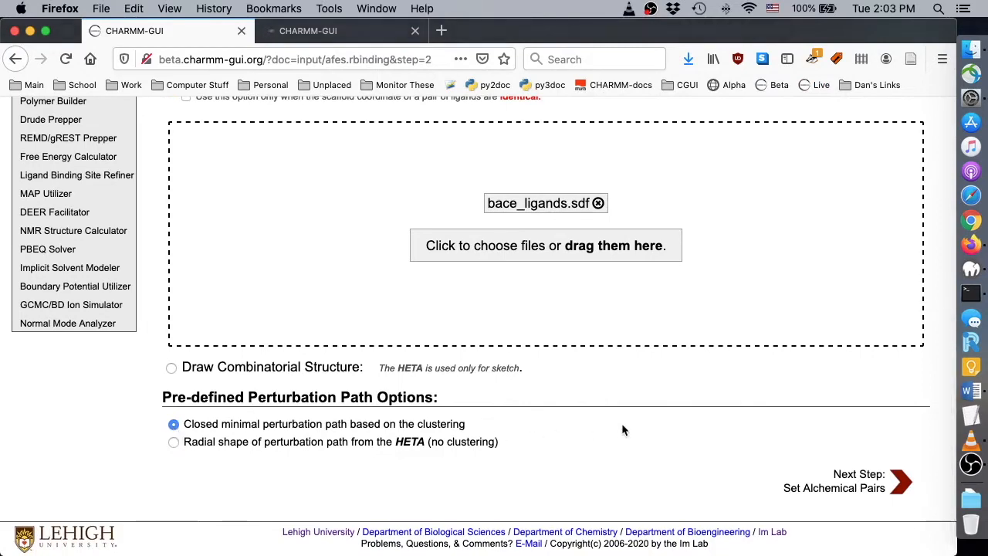
pyautogui.click(900, 485)
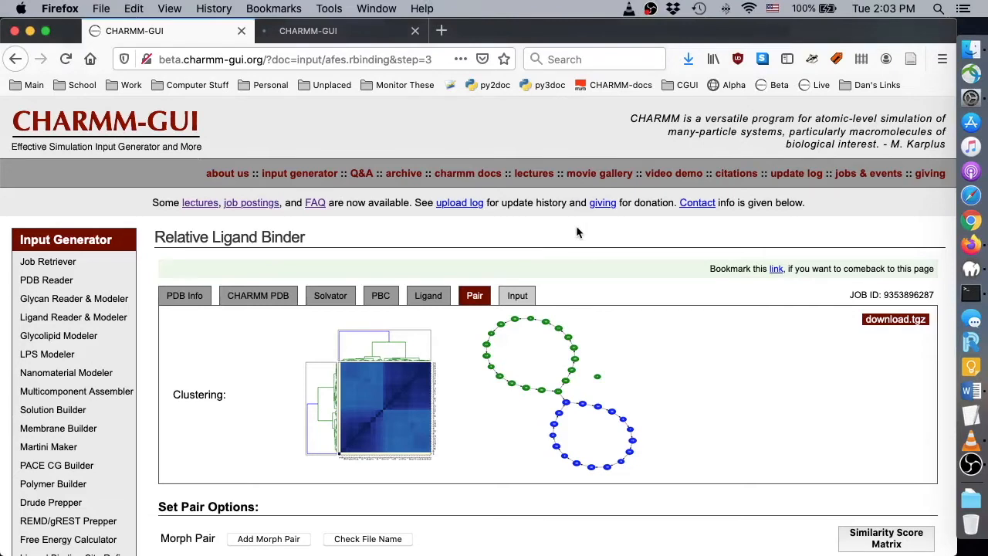
# - View the full-size perturbation path diagram from the clustering results and close it
pyautogui.scroll(-3, 576, 226)
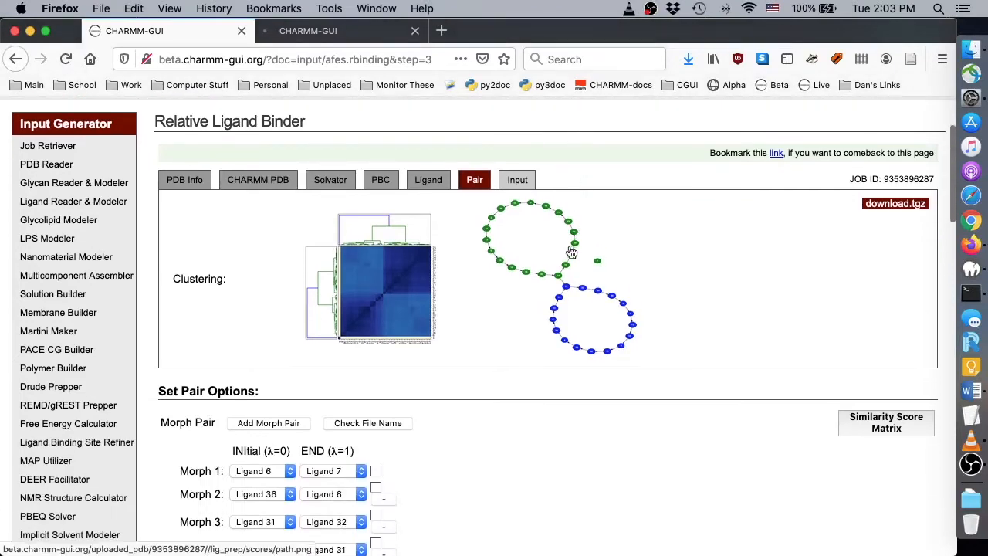
pyautogui.click(570, 249)
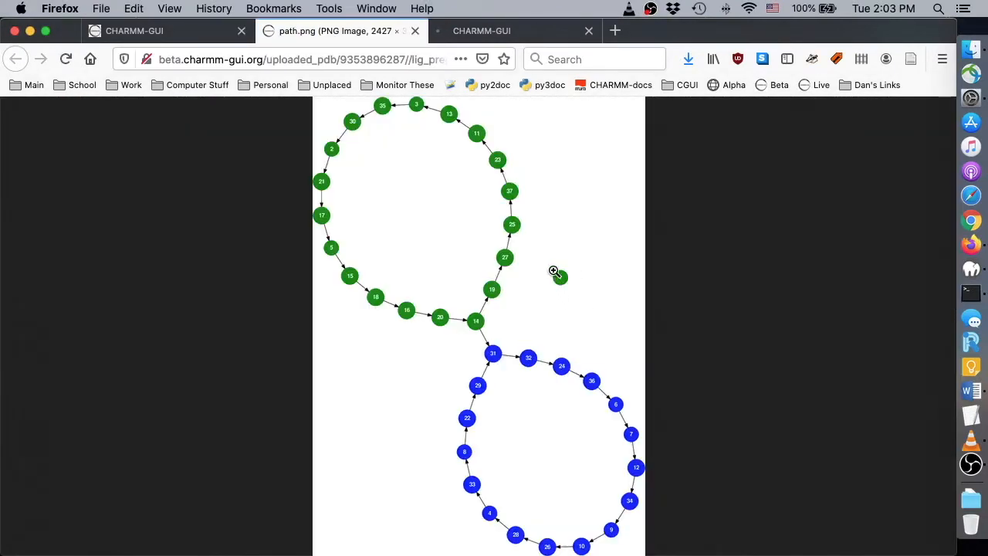
pyautogui.press('super+w')
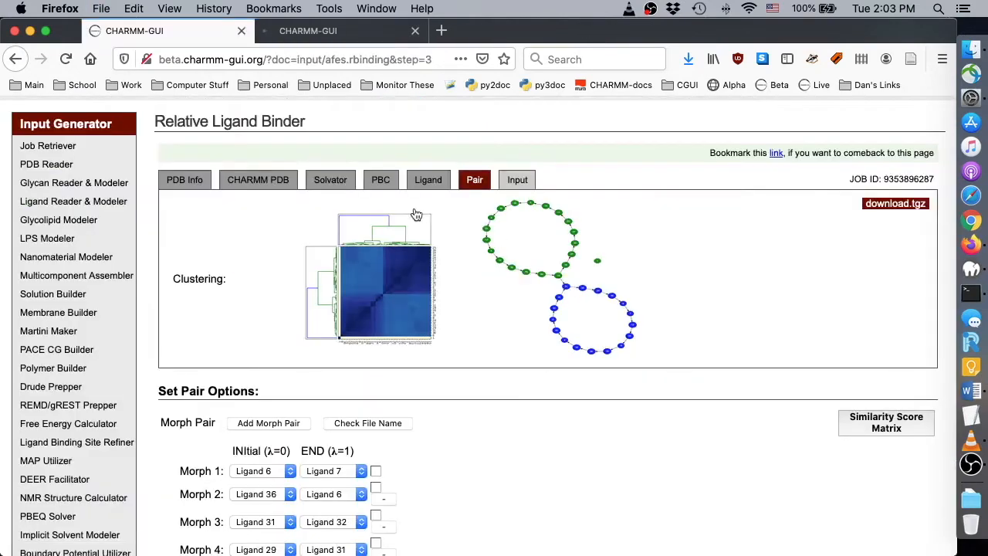
# - Open the Similarity Score Matrix, inspect the structures for the Ligand 2 and Ligand 1 pair, and close both views
pyautogui.click(881, 424)
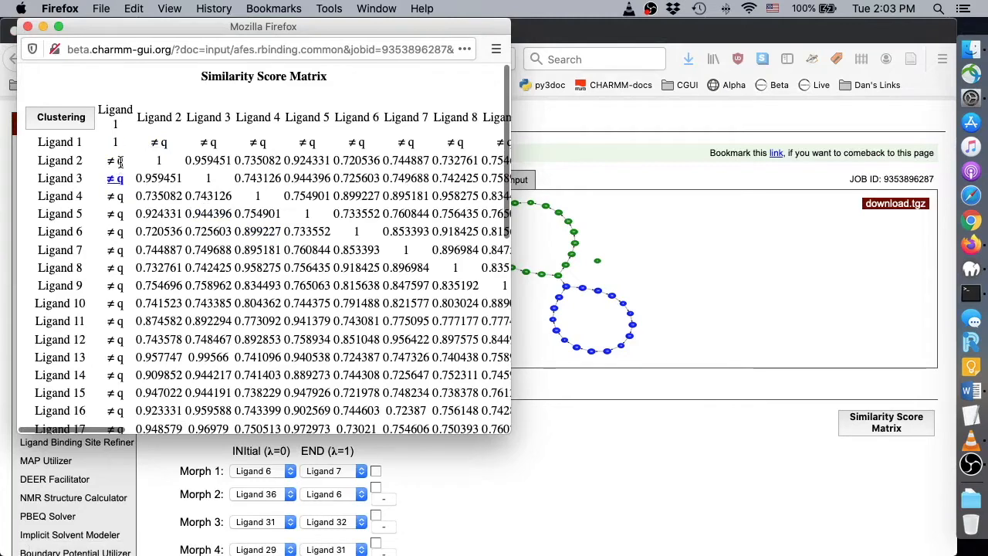
pyautogui.click(116, 160)
pyautogui.moveTo(473, 242)
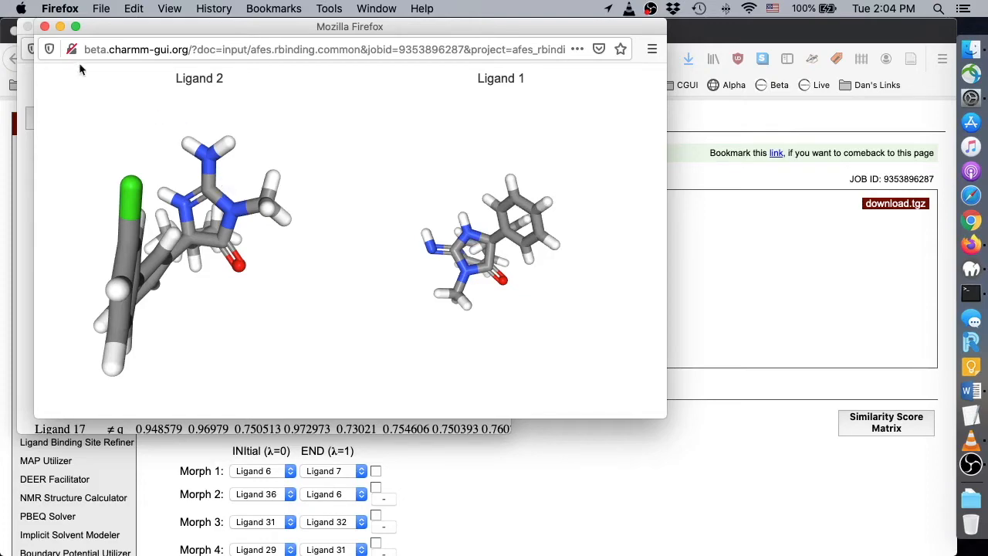
pyautogui.click(44, 28)
pyautogui.click(36, 27)
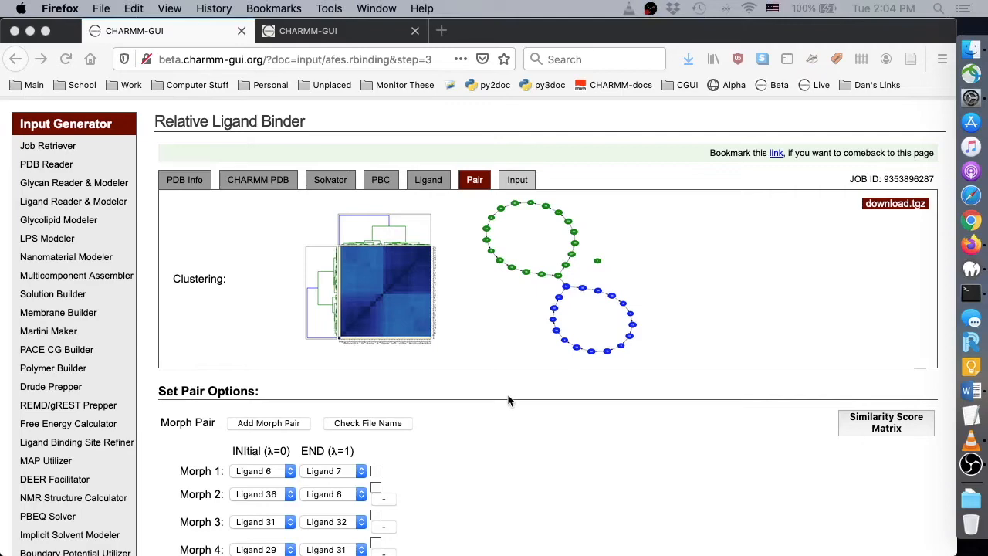
# - Select AMBER TI as the only input generation method, deselecting NAMD
pyautogui.scroll(-15, 507, 400)
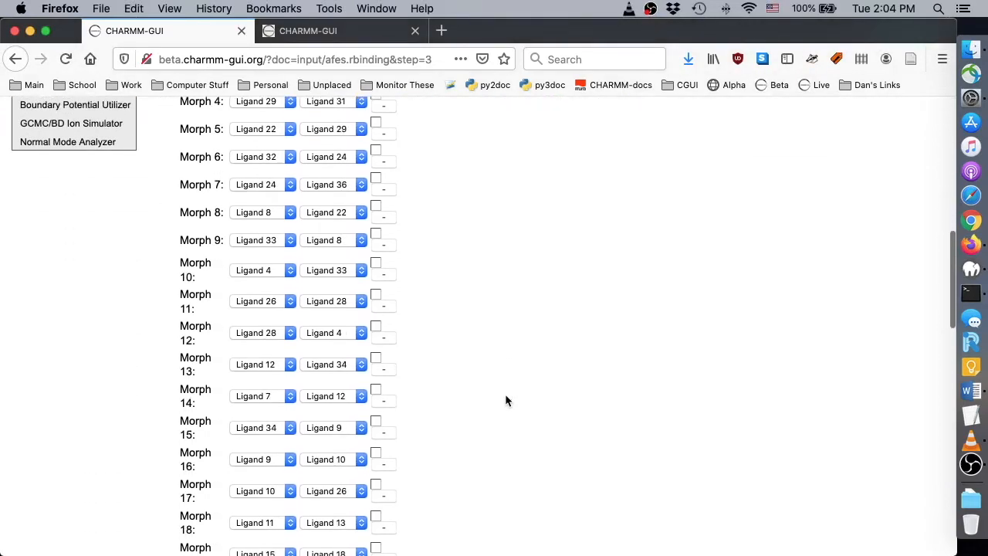
pyautogui.scroll(-12, 507, 400)
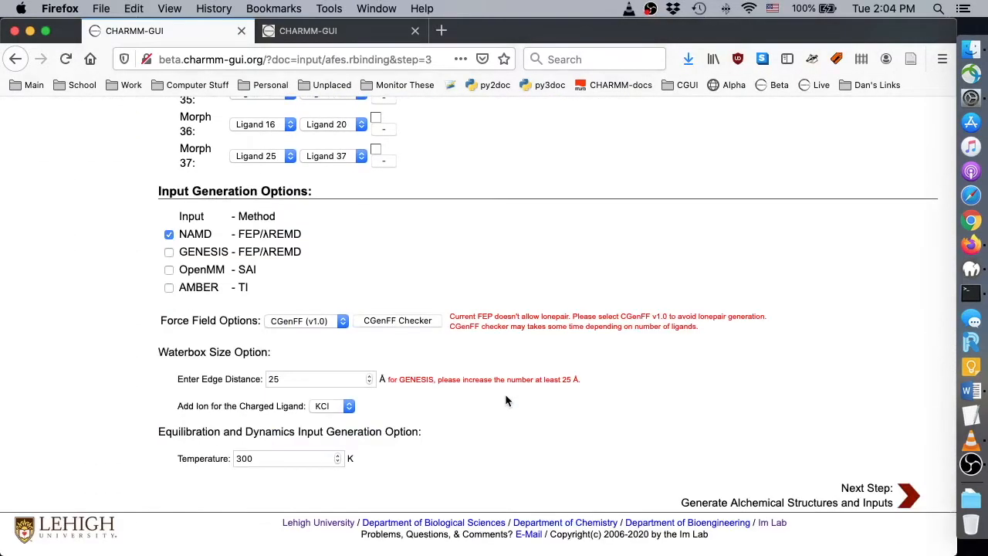
pyautogui.click(169, 287)
pyautogui.click(169, 234)
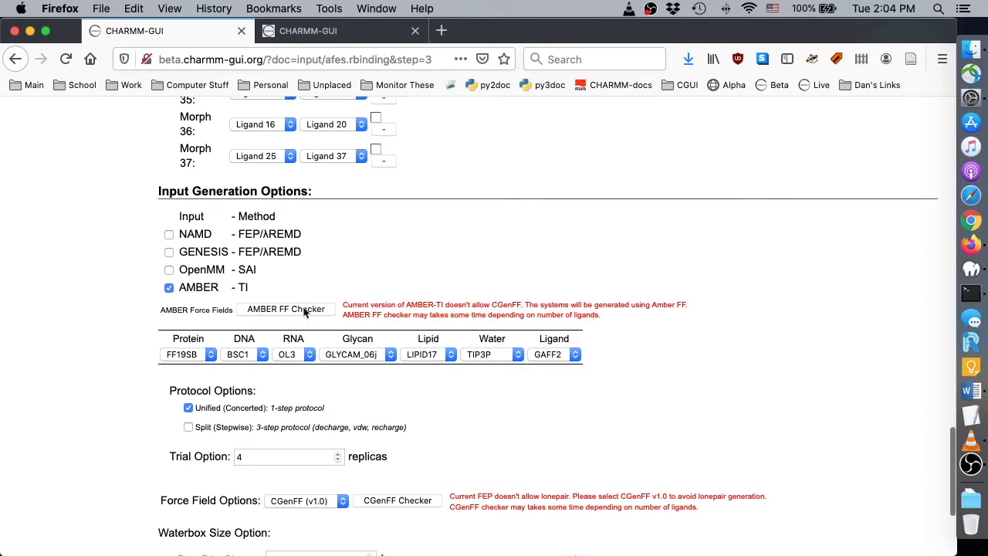
# - Run the AMBER FF Checker on the ligand morph pairs and review the check marks
pyautogui.scroll(-2, 511, 270)
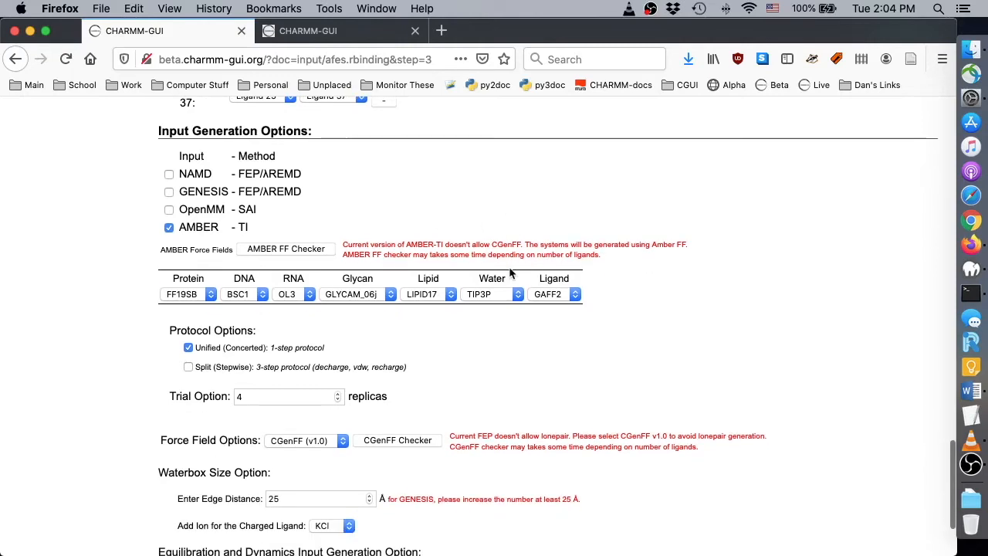
pyautogui.click(330, 248)
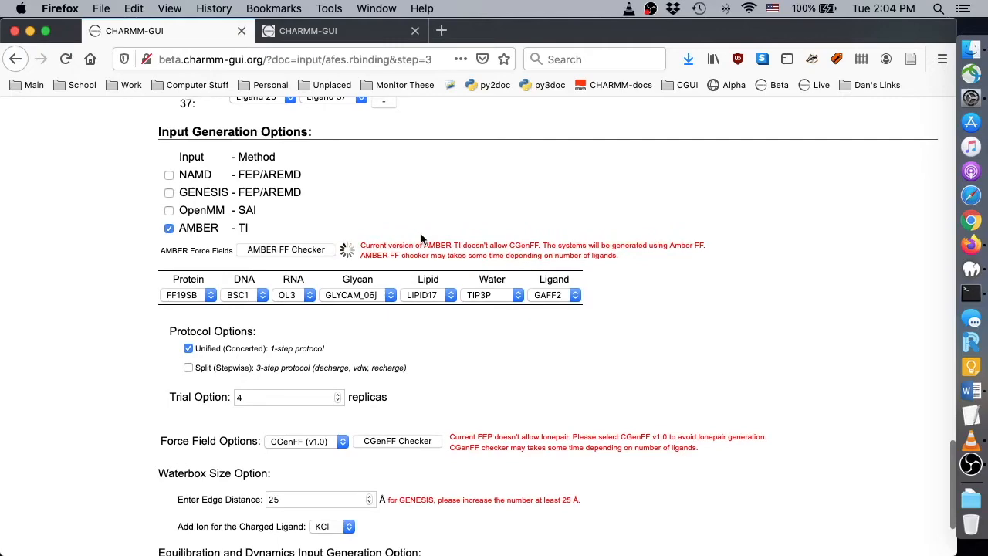
pyautogui.scroll(4, 425, 239)
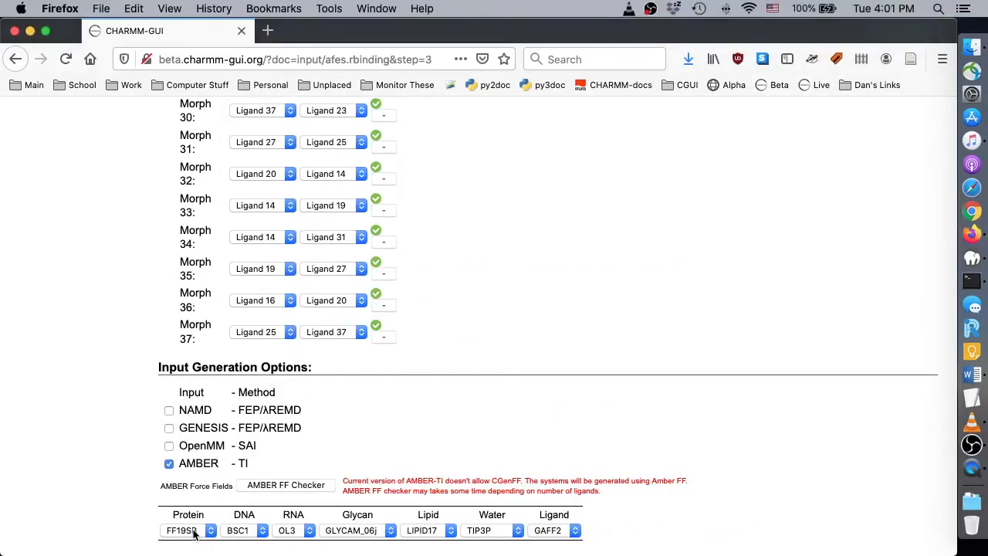
# - Review the AMBER protein and DNA force field choices, keeping FF19SB for the protein
pyautogui.scroll(-2, 171, 500)
pyautogui.click(191, 443)
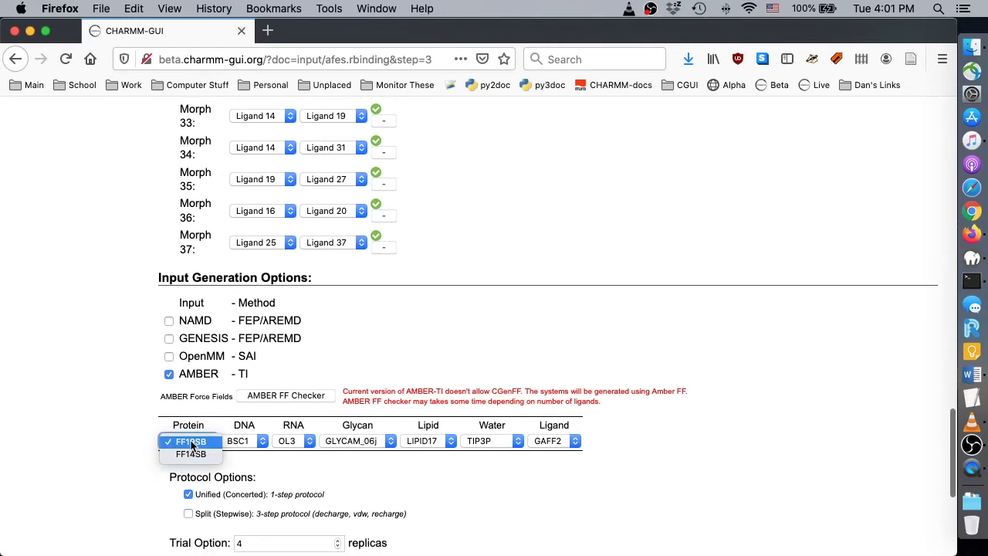
pyautogui.click(191, 442)
pyautogui.press('Tab')
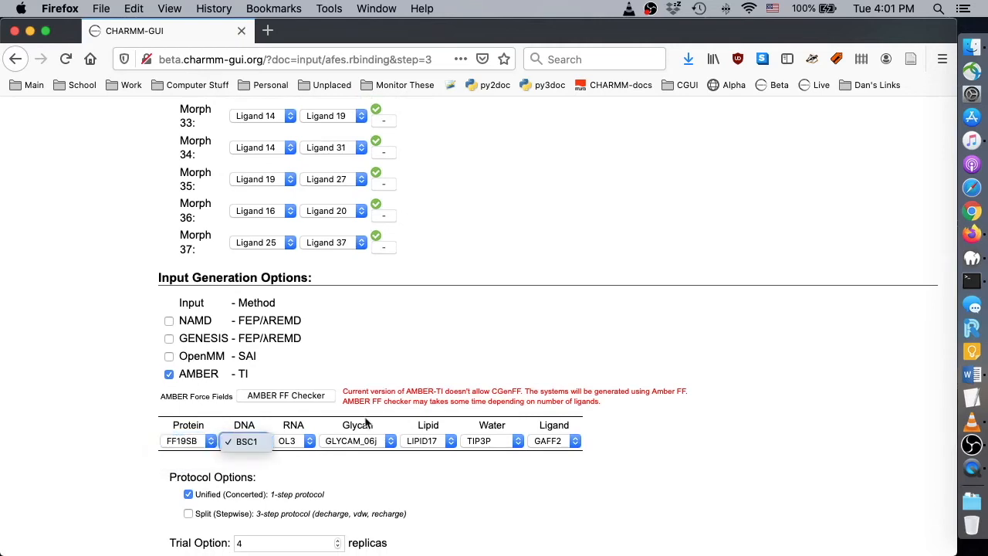
# - Enable the Split (Stepwise) 3-step protocol in addition to Unified and proceed to generate the alchemical structures and inputs
pyautogui.scroll(-3, 459, 362)
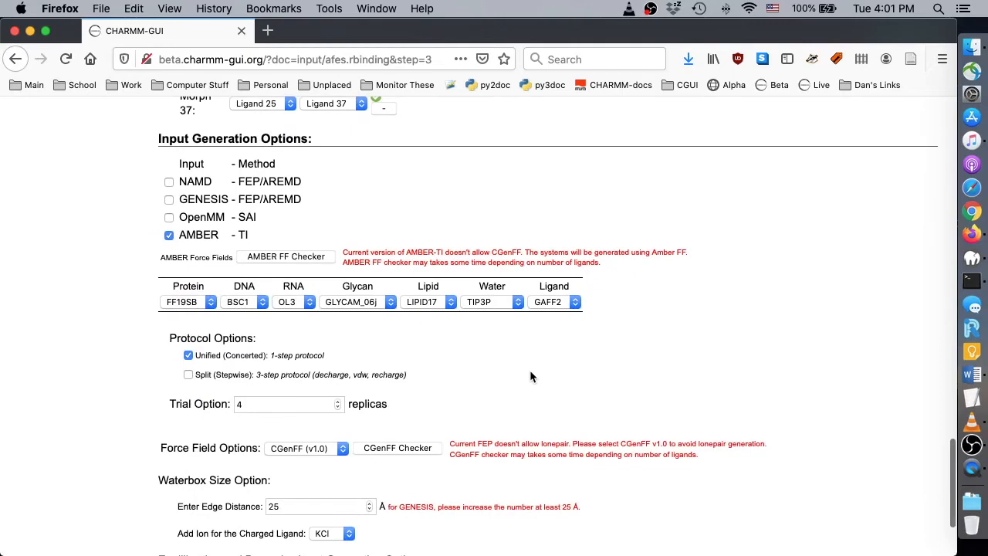
pyautogui.scroll(-2, 530, 371)
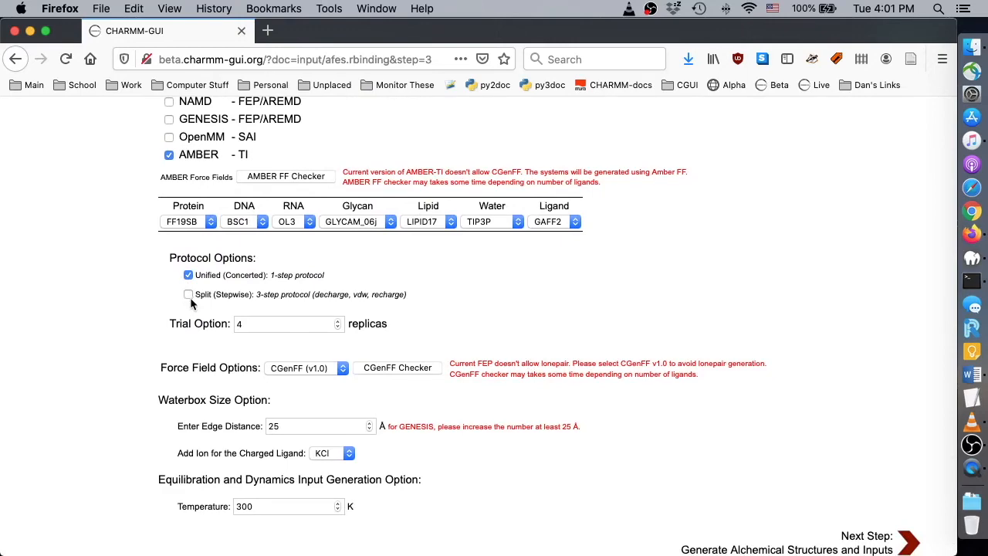
pyautogui.click(188, 294)
pyautogui.scroll(-2, 571, 303)
pyautogui.click(900, 498)
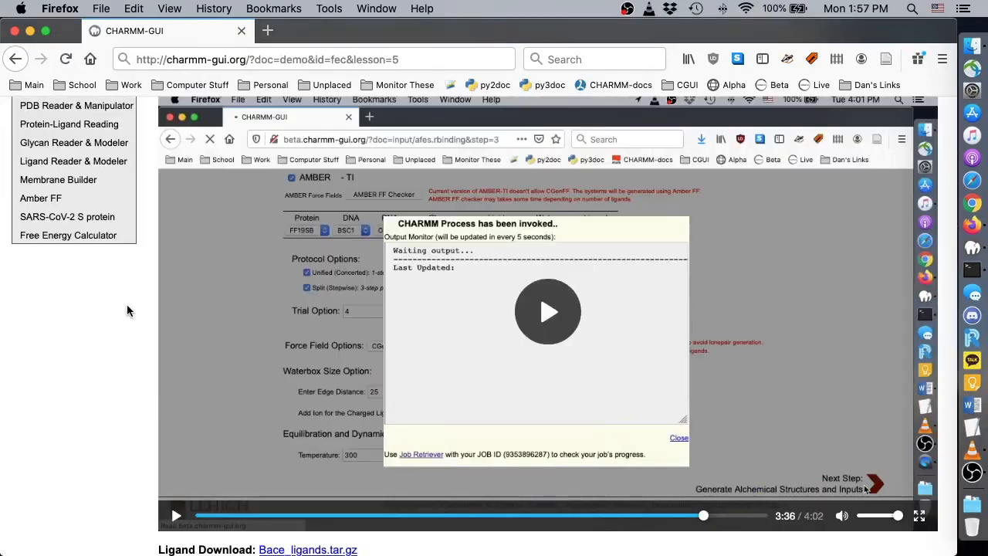
pyautogui.scroll(-8, 128, 311)
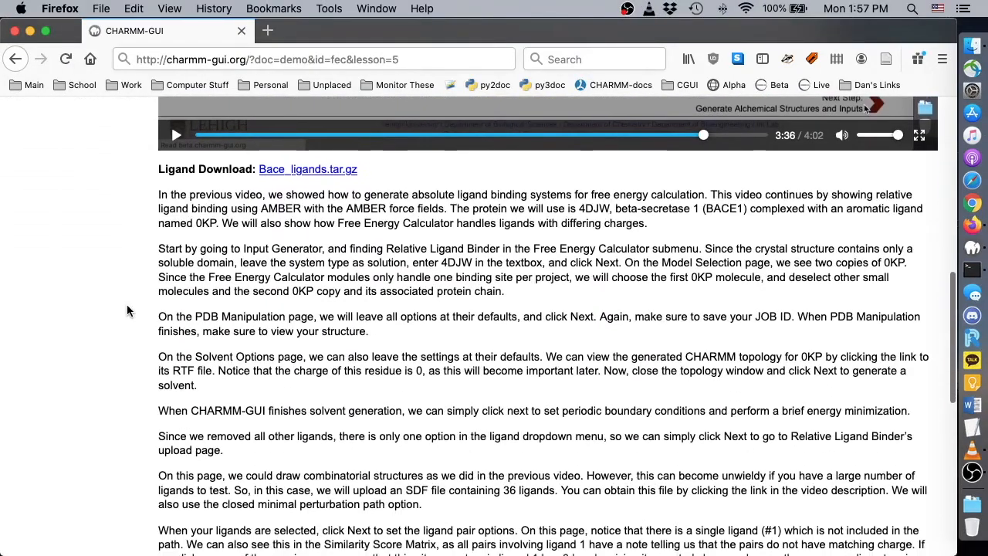
pyautogui.scroll(-4, 129, 310)
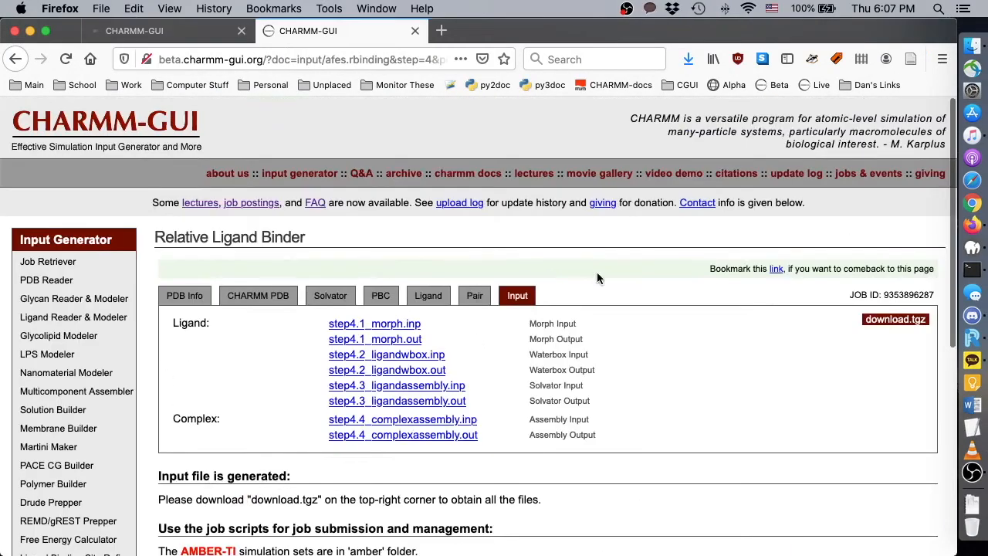
# - Download the generated download.tgz archive and open the Downloads folder in Finder
pyautogui.click(897, 325)
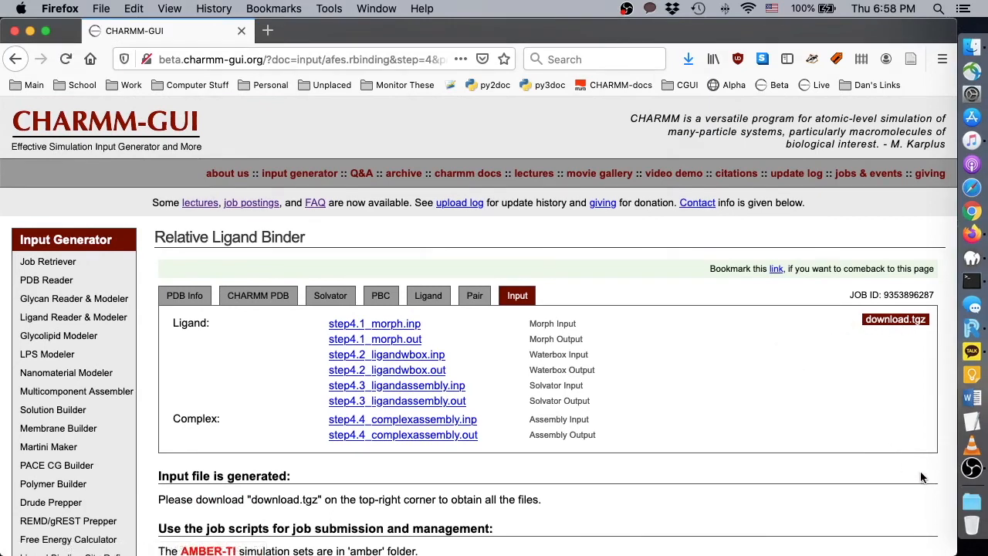
pyautogui.click(972, 502)
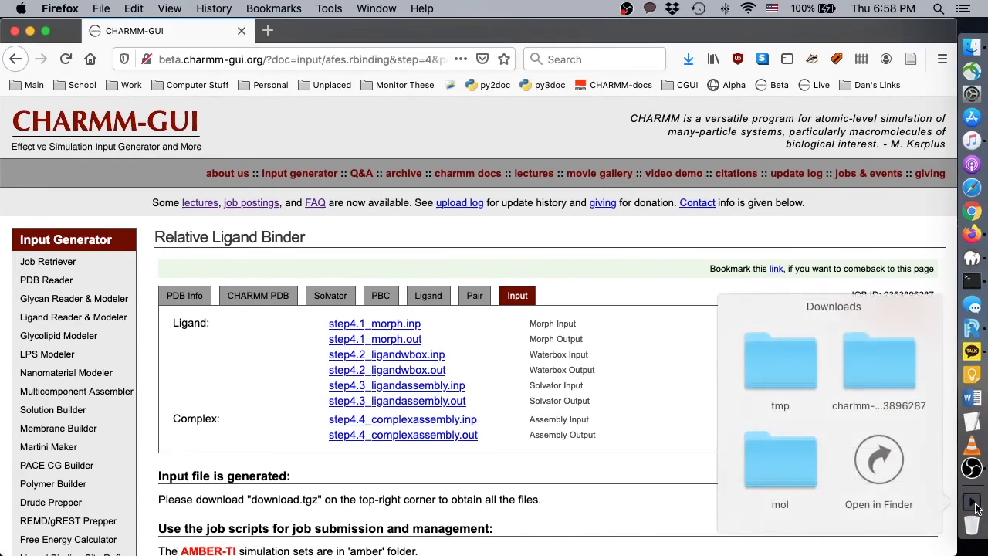
pyautogui.click(862, 456)
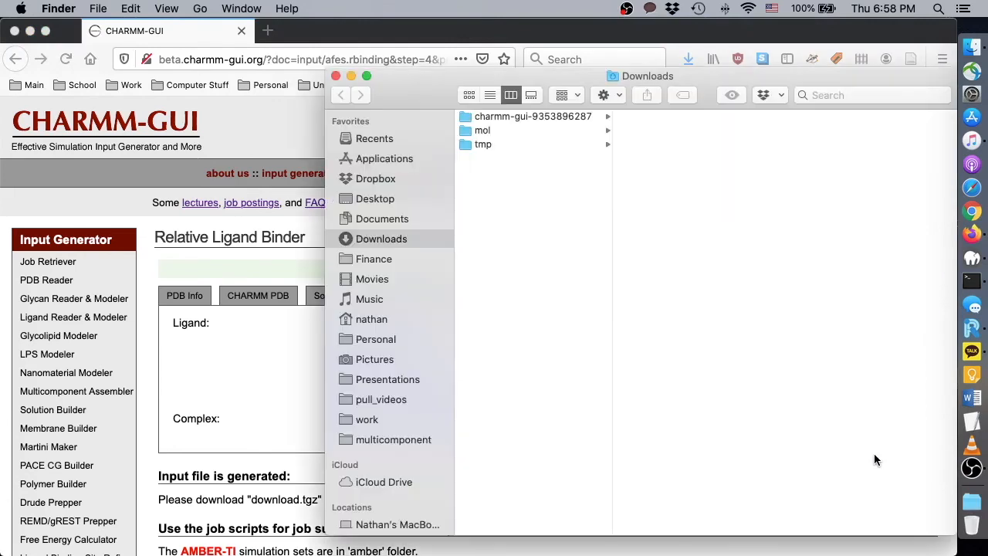
# - Open the amber folder inside the extracted CHARMM-GUI job folder and look through its ligand pair folders
pyautogui.click(587, 117)
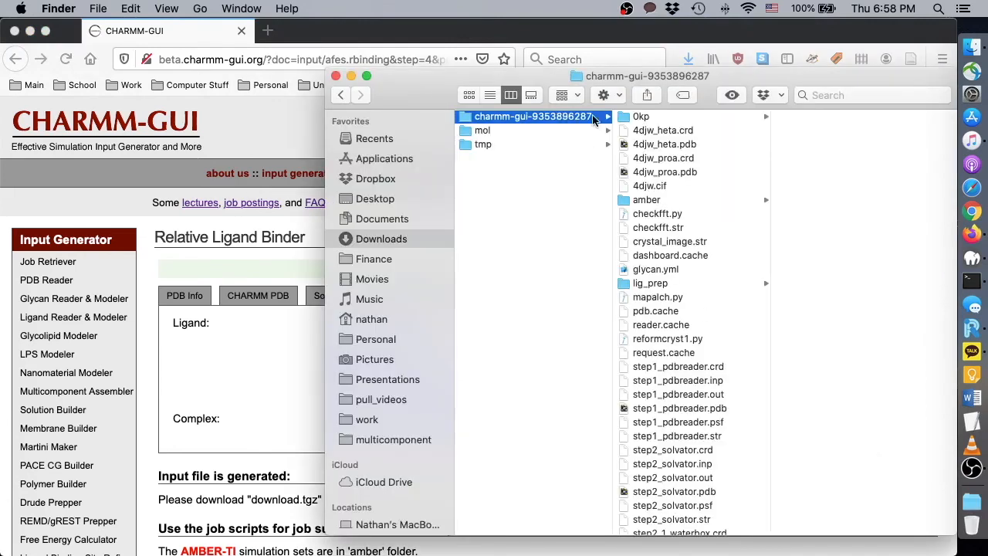
pyautogui.click(728, 201)
pyautogui.scroll(-5, 840, 199)
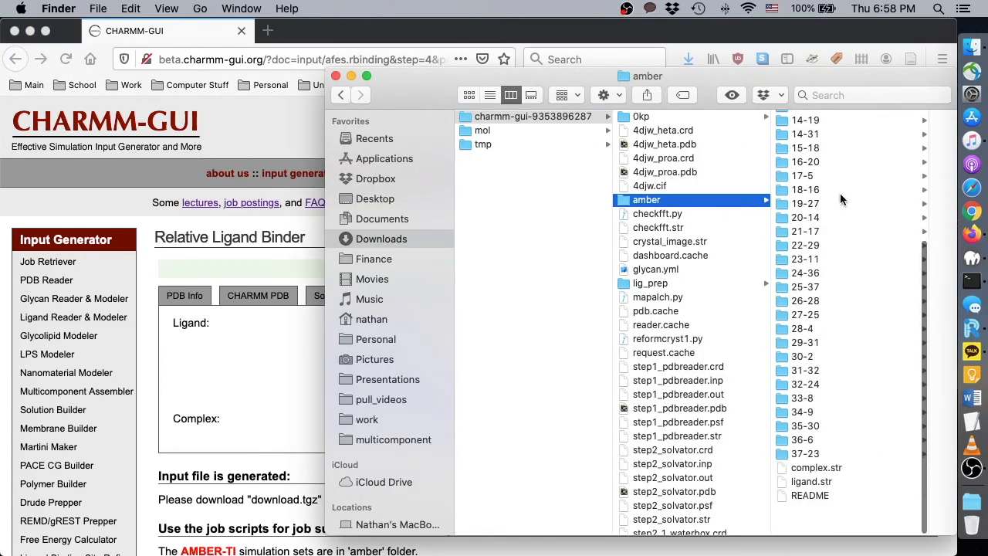
# - Open the README file from the amber folder in TextEdit
pyautogui.click(850, 530)
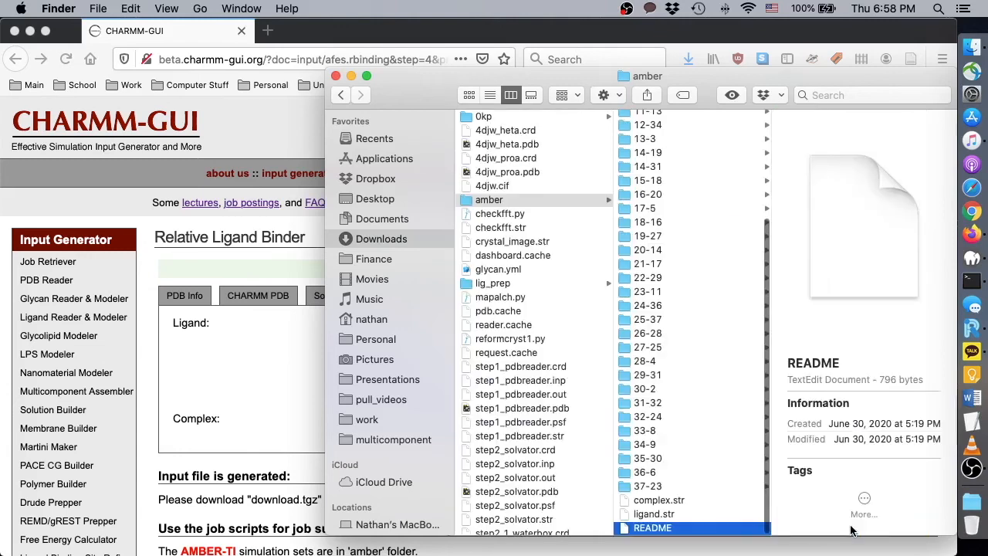
pyautogui.rightClick(712, 532)
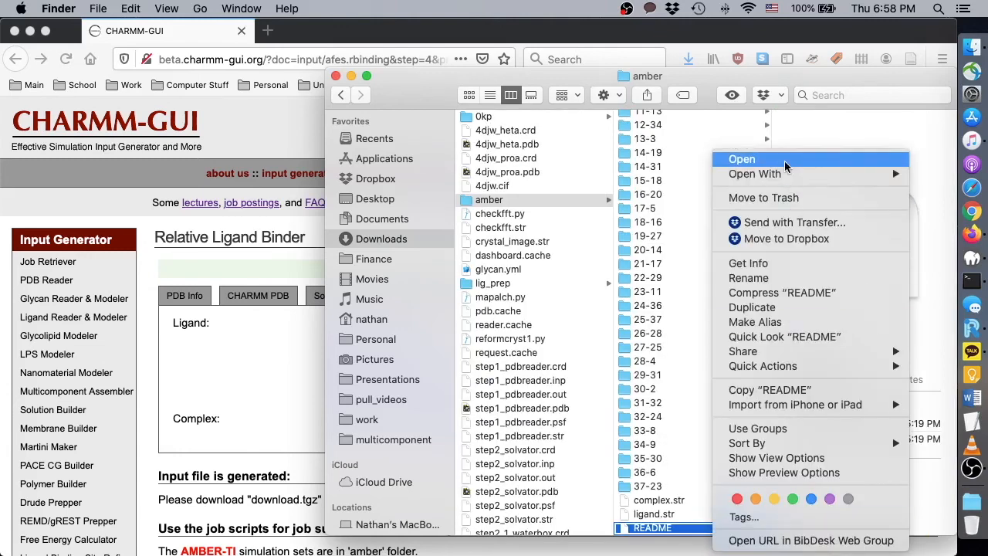
pyautogui.moveTo(787, 175)
pyautogui.click(669, 176)
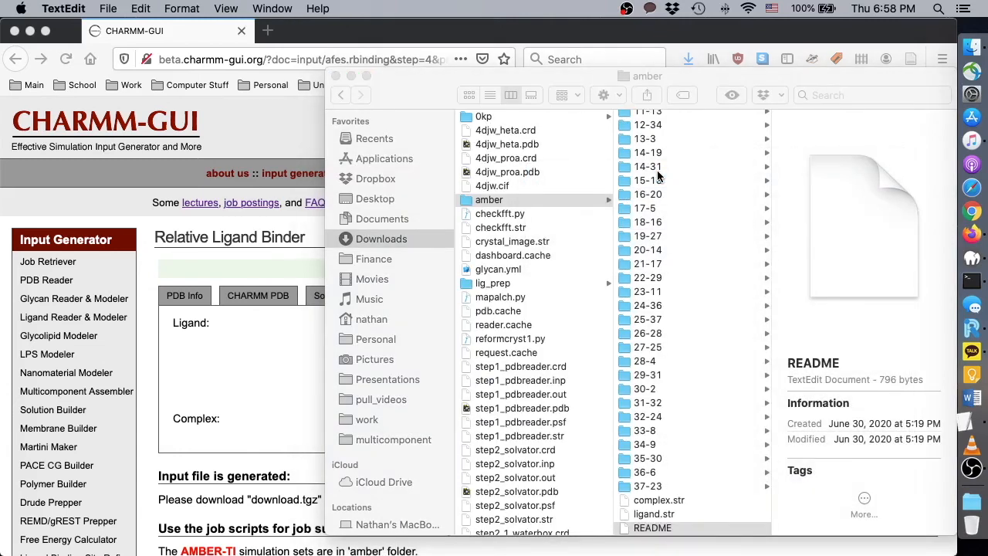